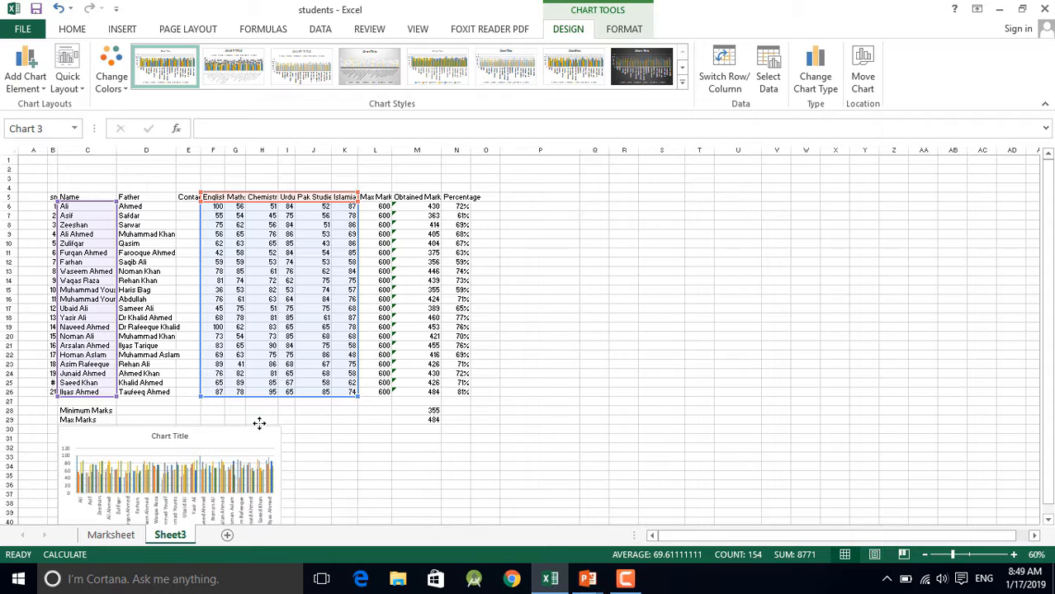
# Step: Widen the marks chart below the student table so it extends to about column S
pyautogui.scroll(-4, 186, 399)
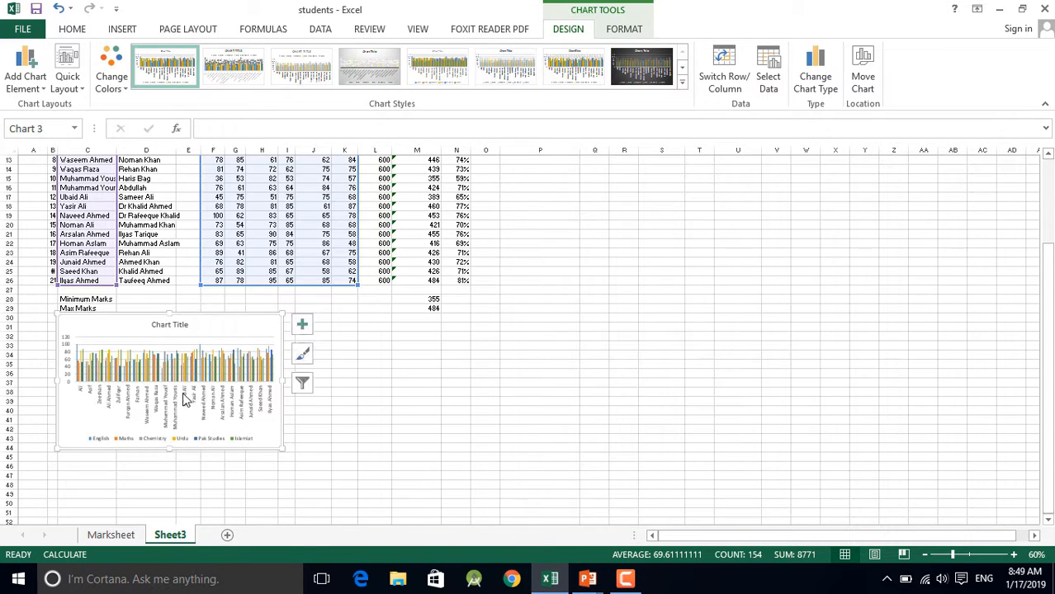
pyautogui.moveTo(282, 380); pyautogui.dragTo(664, 381)
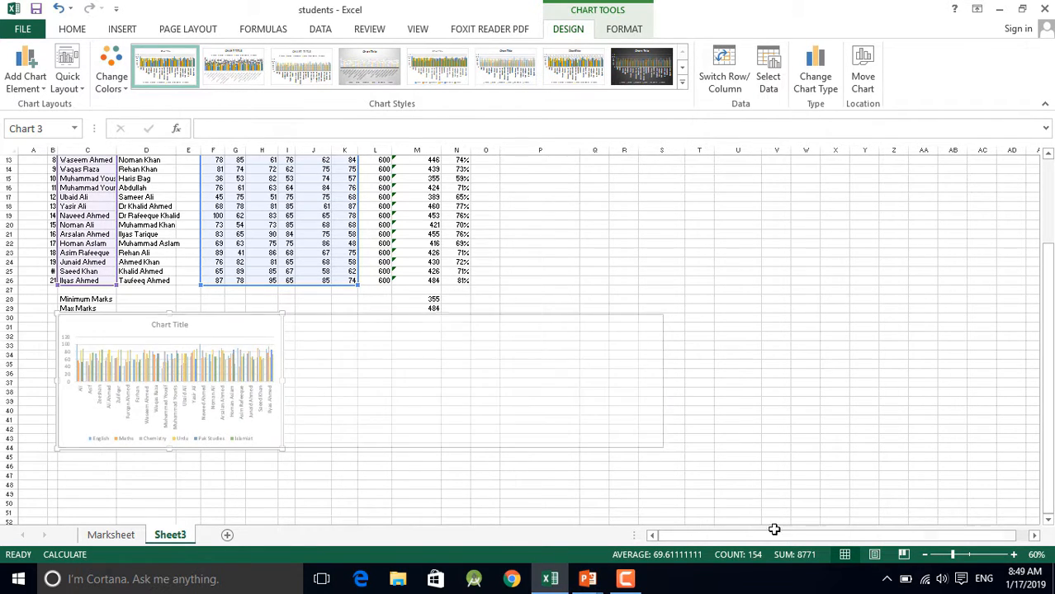
pyautogui.click(925, 555)
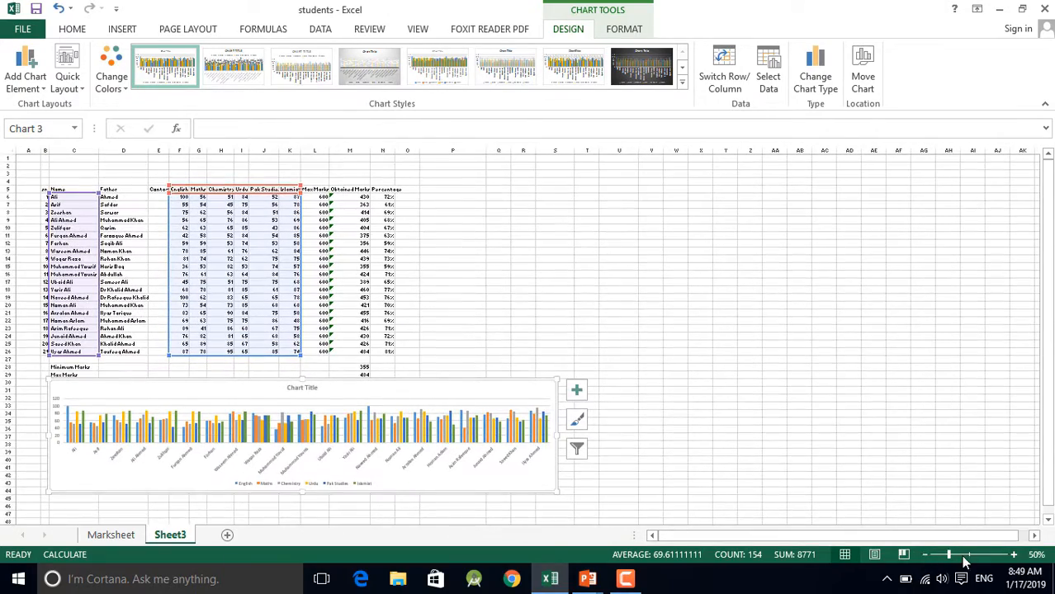
pyautogui.click(1015, 556)
pyautogui.click(1014, 556)
pyautogui.click(1014, 557)
pyautogui.scroll(-3, 802, 385)
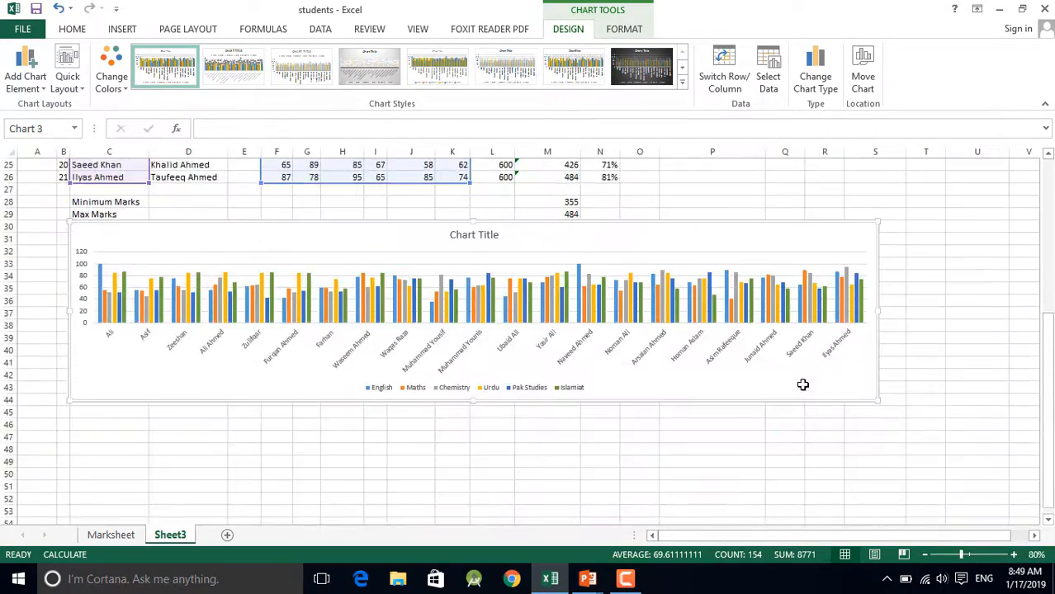
pyautogui.scroll(-1, 802, 385)
pyautogui.click(1013, 557)
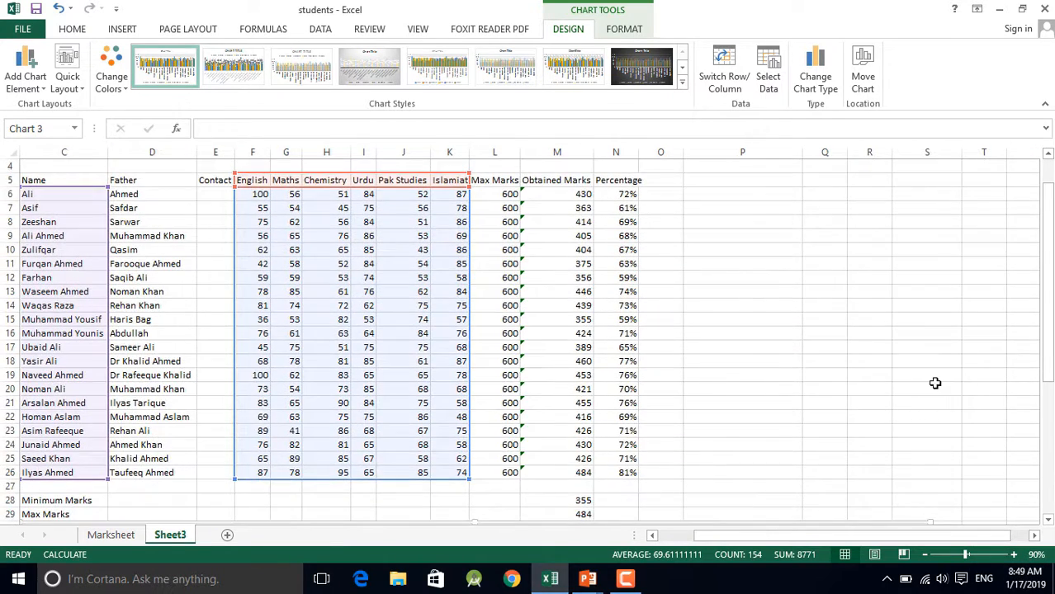
pyautogui.scroll(-5, 935, 383)
# Step: Move the marks chart to a new chart sheet named Chart2
pyautogui.click(727, 405)
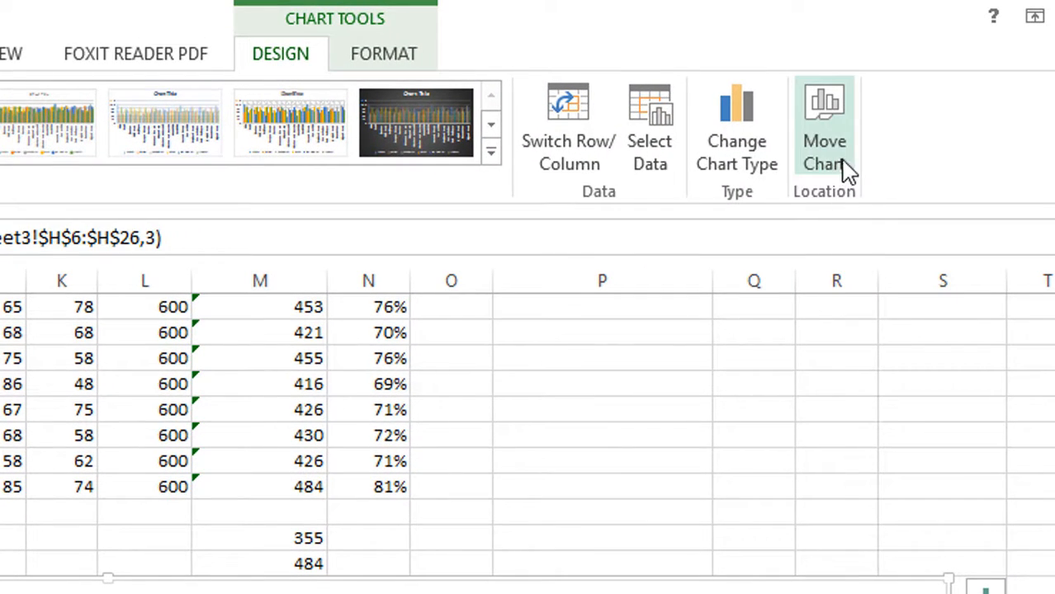
pyautogui.click(828, 159)
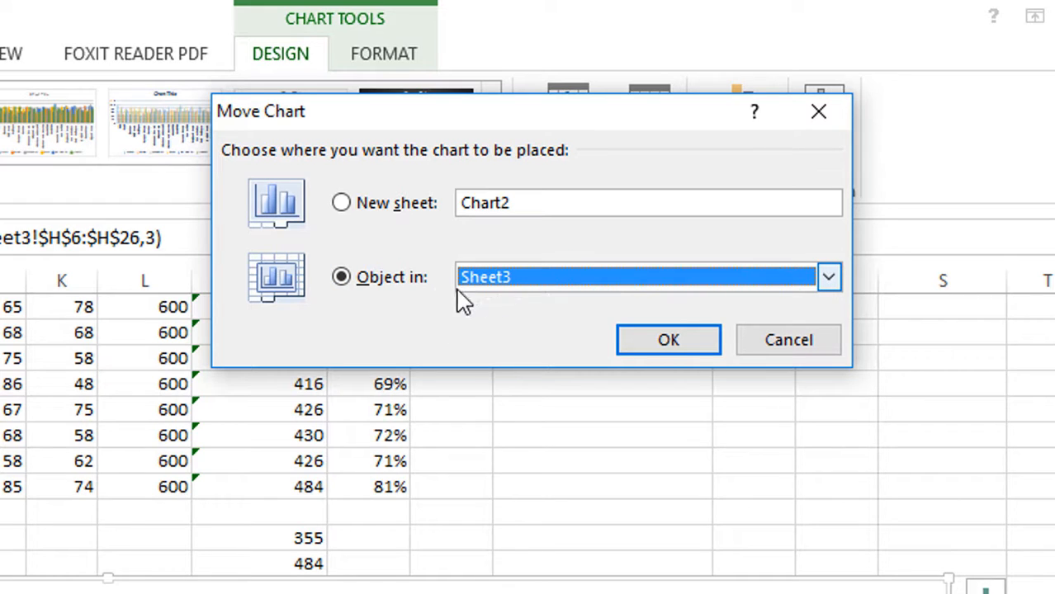
pyautogui.click(341, 204)
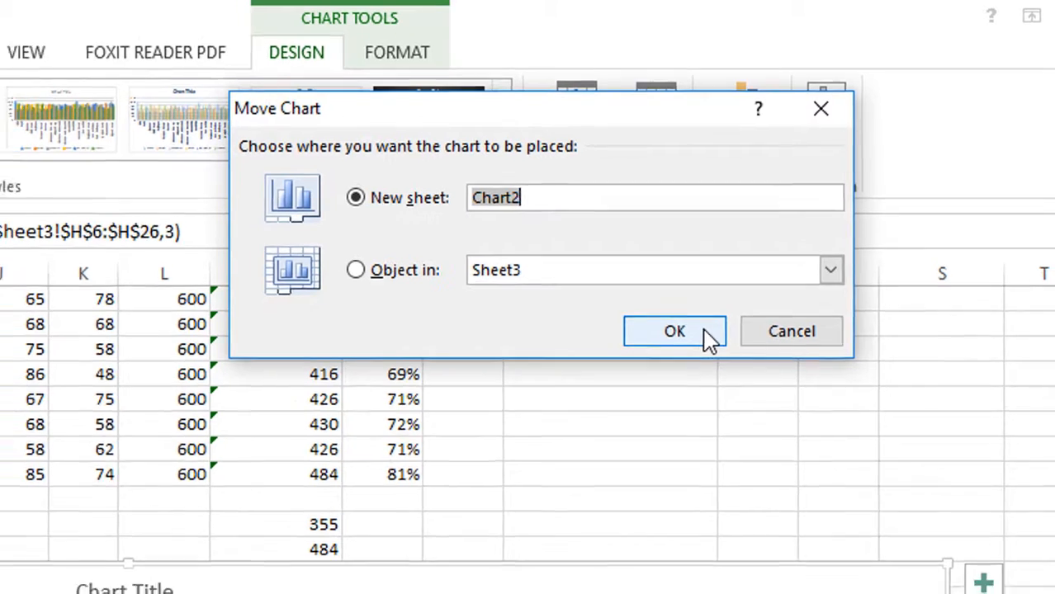
pyautogui.click(670, 341)
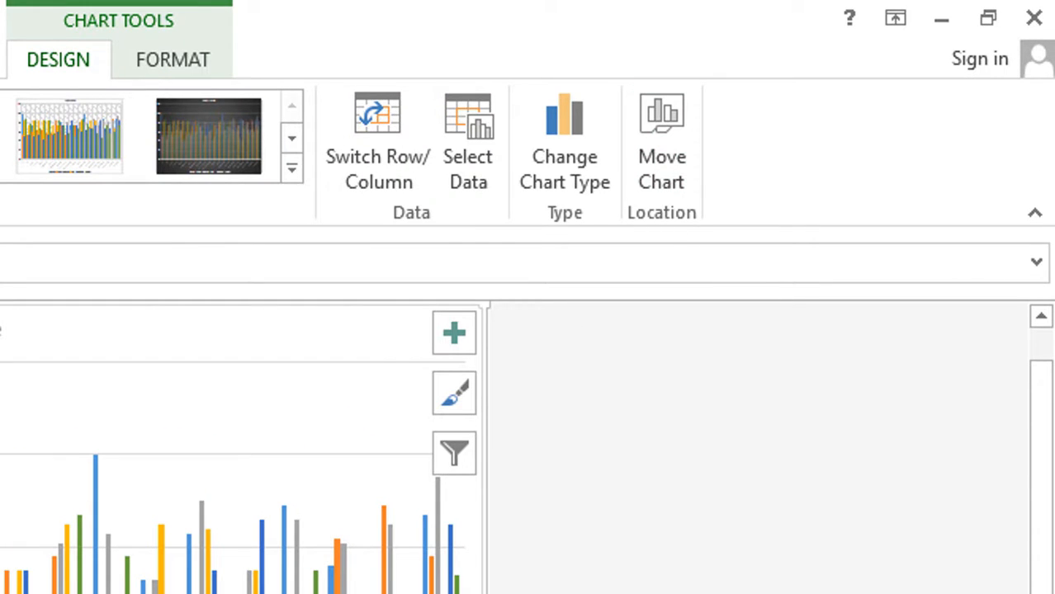
# Step: Move the chart from its own chart sheet into Marksheet as an embedded object
pyautogui.click(664, 161)
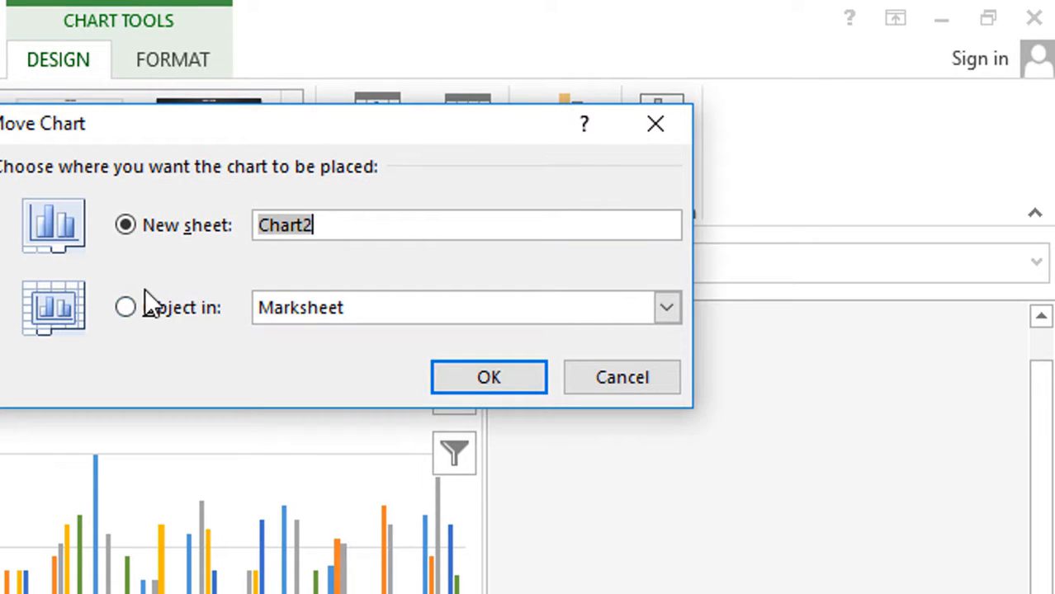
pyautogui.click(124, 309)
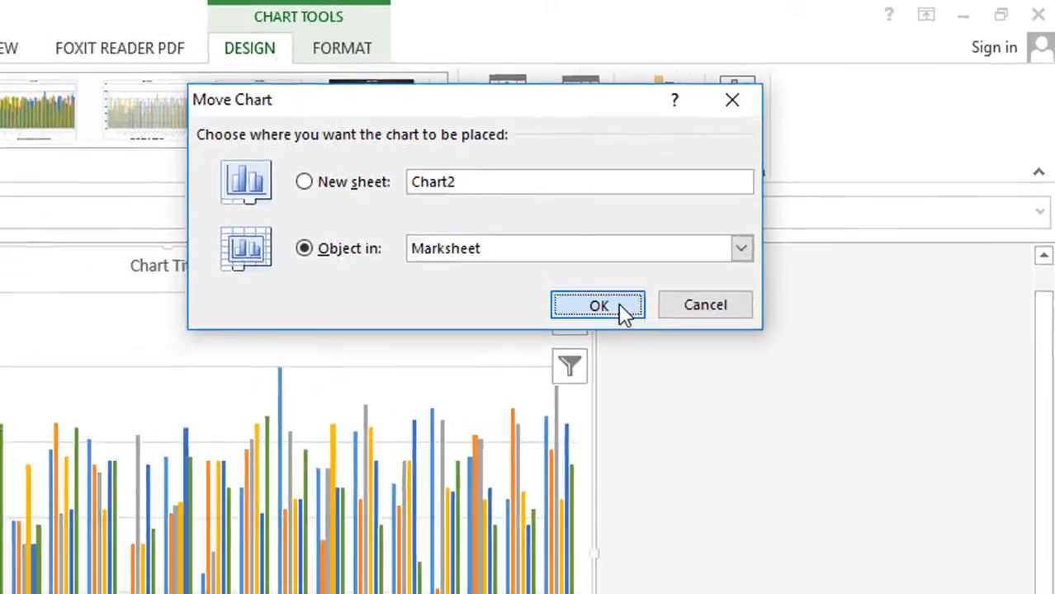
pyautogui.click(505, 381)
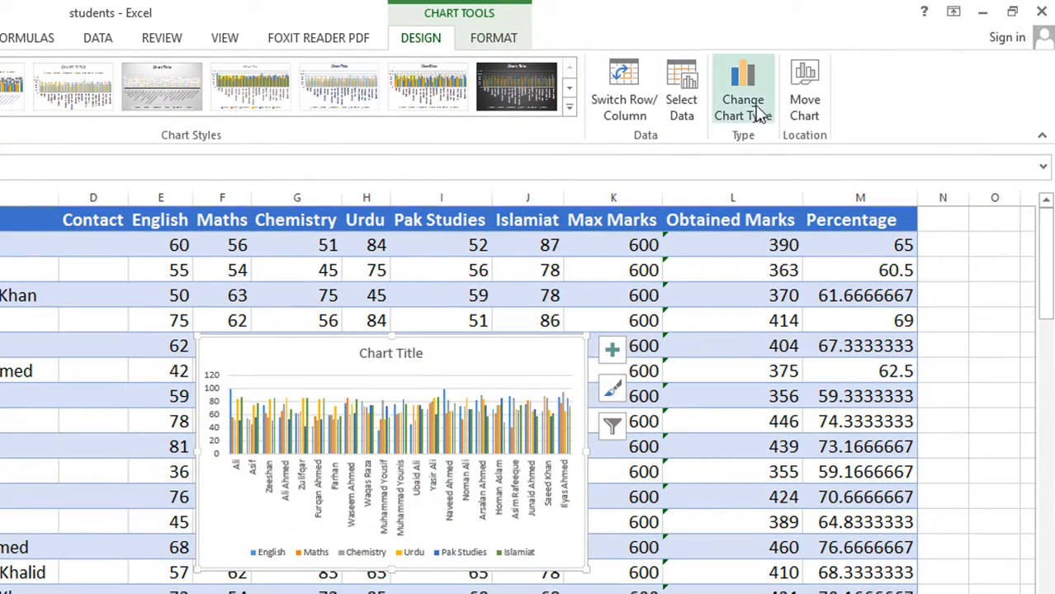
# Step: Move the chart from Marksheet into Sheet3 as an embedded object
pyautogui.click(804, 91)
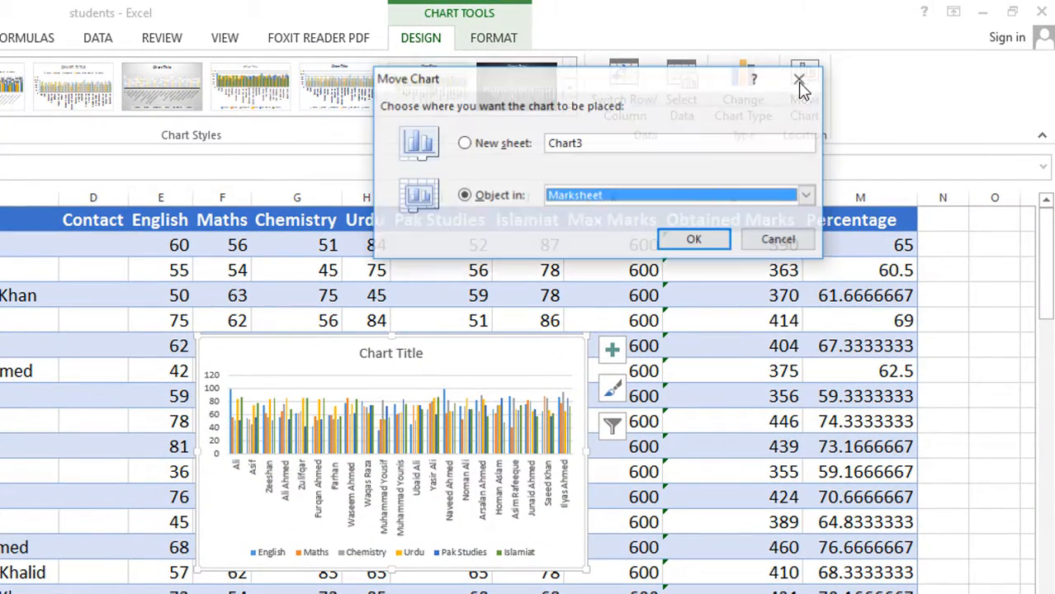
pyautogui.click(808, 196)
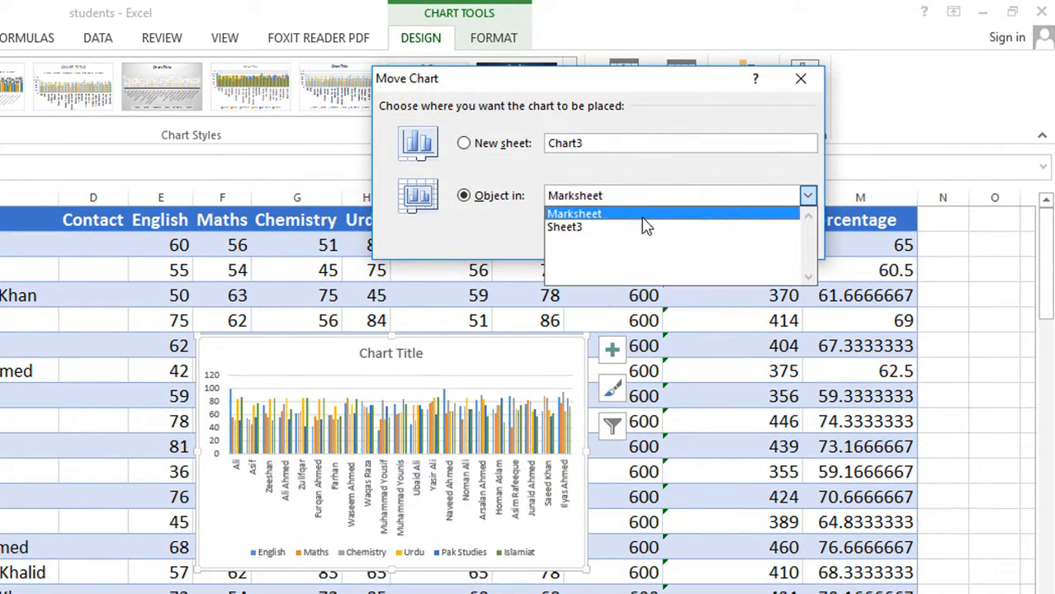
pyautogui.click(598, 231)
pyautogui.click(694, 239)
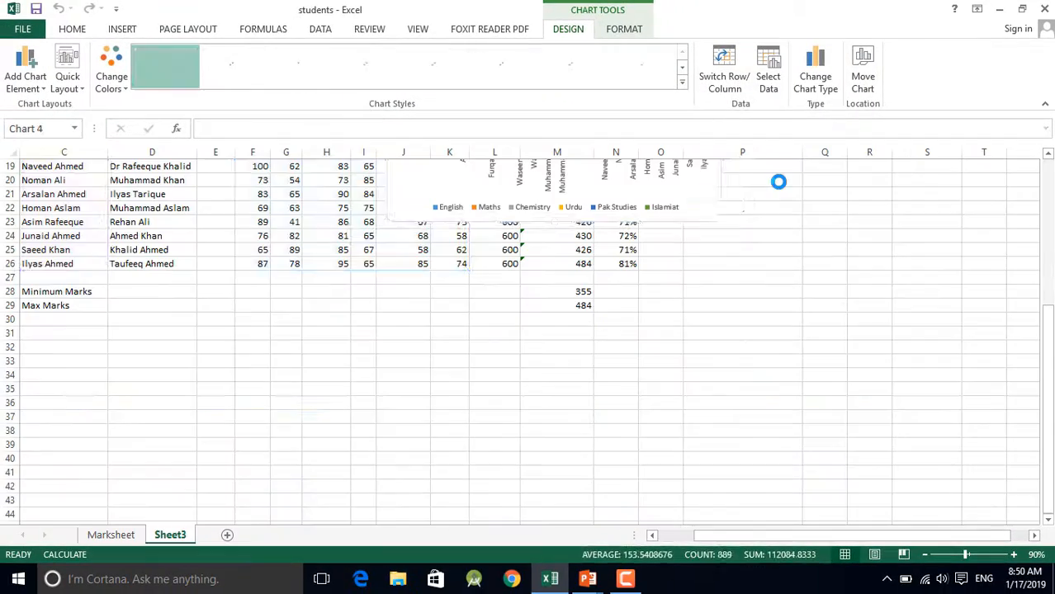
# Step: Place the chart below the Max Marks row and enlarge it to about column T and row 52
pyautogui.moveTo(696, 227); pyautogui.dragTo(413, 403)
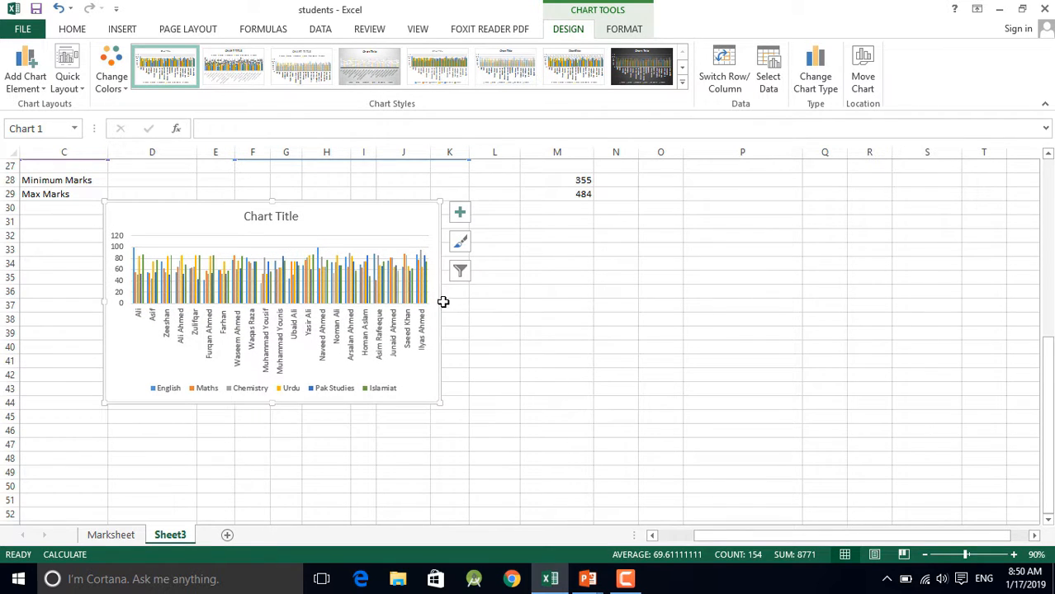
pyautogui.moveTo(441, 302); pyautogui.dragTo(982, 303)
pyautogui.moveTo(542, 402); pyautogui.dragTo(549, 511)
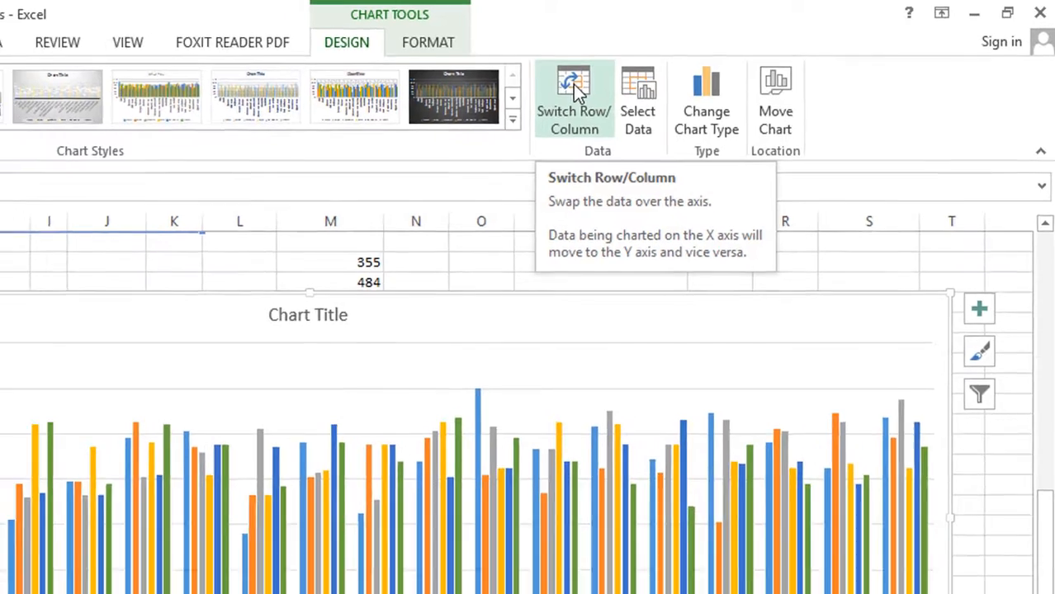
# Step: Swap the chart's rows and columns to group the bars by subject, and swap them back to group by student
pyautogui.click(545, 92)
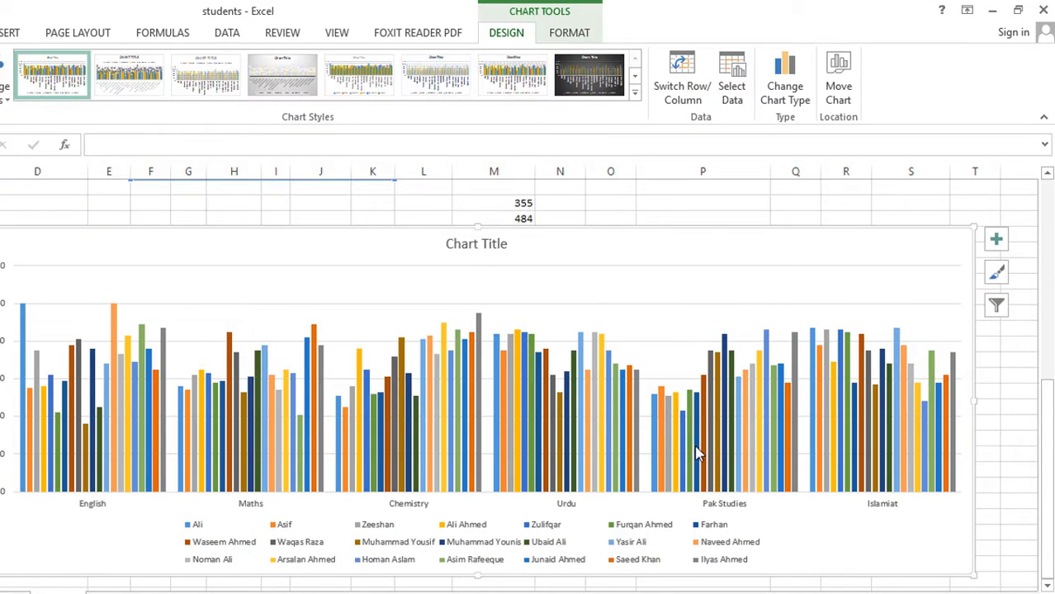
pyautogui.scroll(-1, 696, 453)
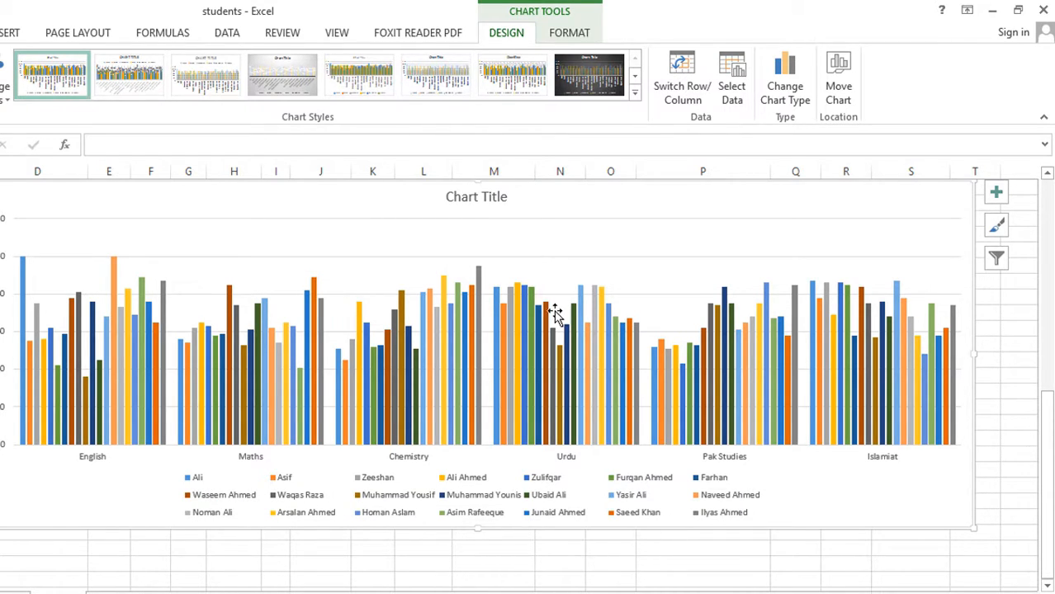
pyautogui.click(690, 78)
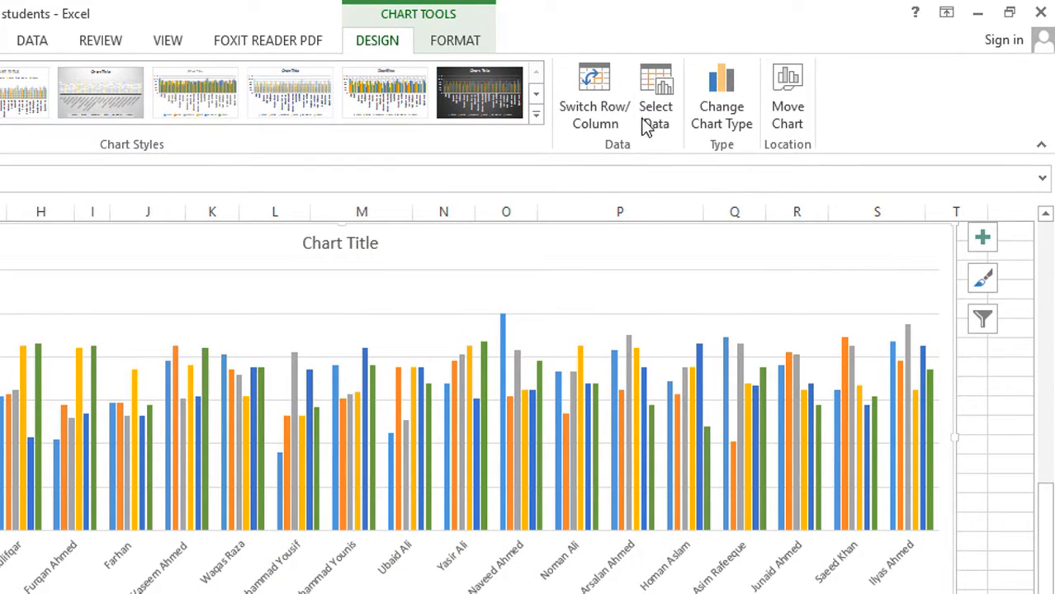
# Step: Remove the Islamiat, Pak Studies, Urdu, Chemistry and Maths series from the chart's data source, keeping only English
pyautogui.click(710, 79)
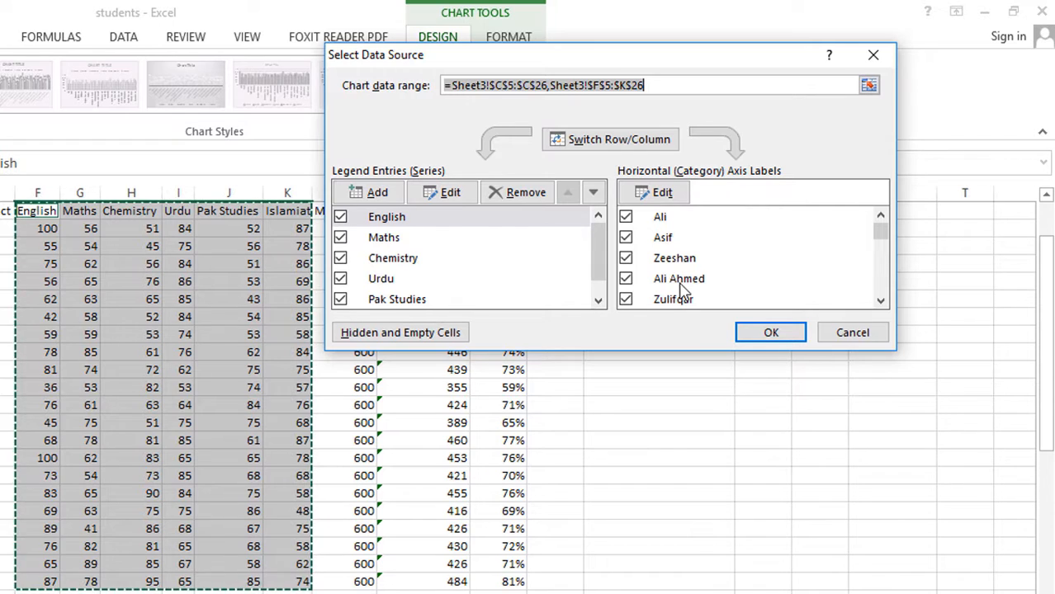
pyautogui.click(372, 299)
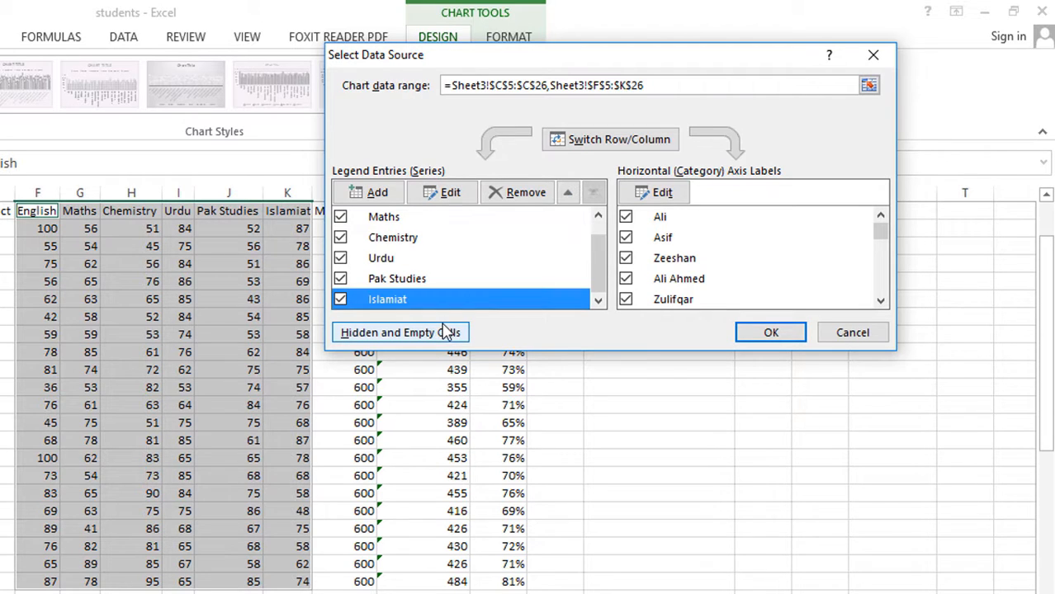
pyautogui.click(532, 193)
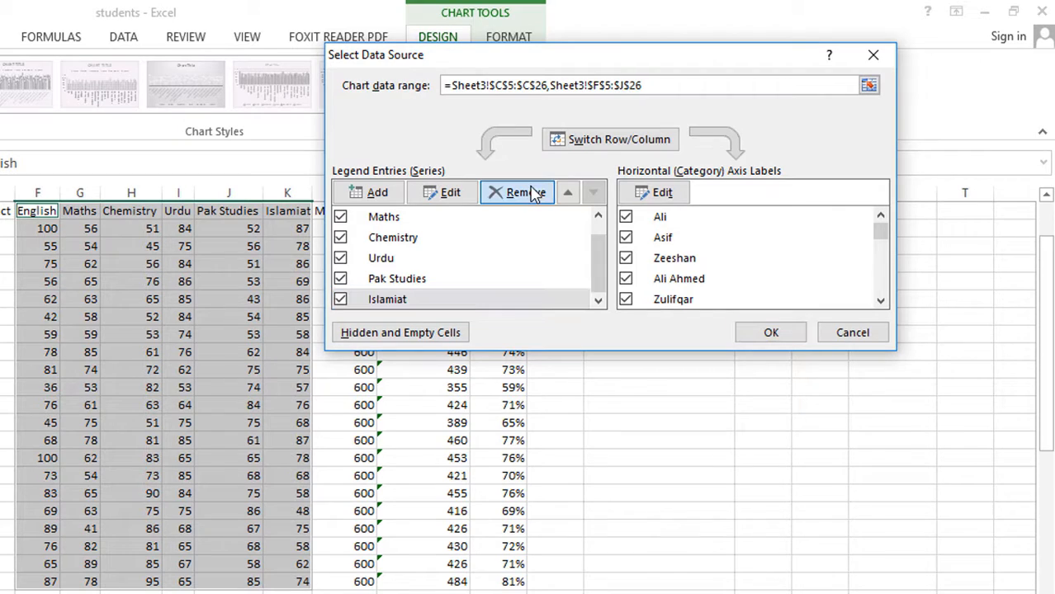
pyautogui.click(496, 304)
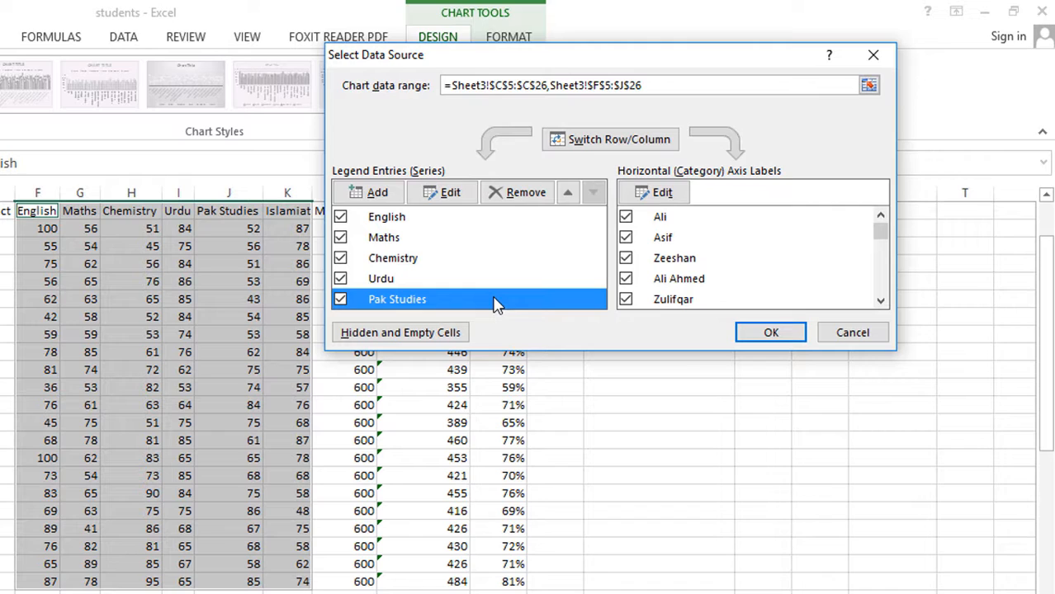
pyautogui.click(513, 192)
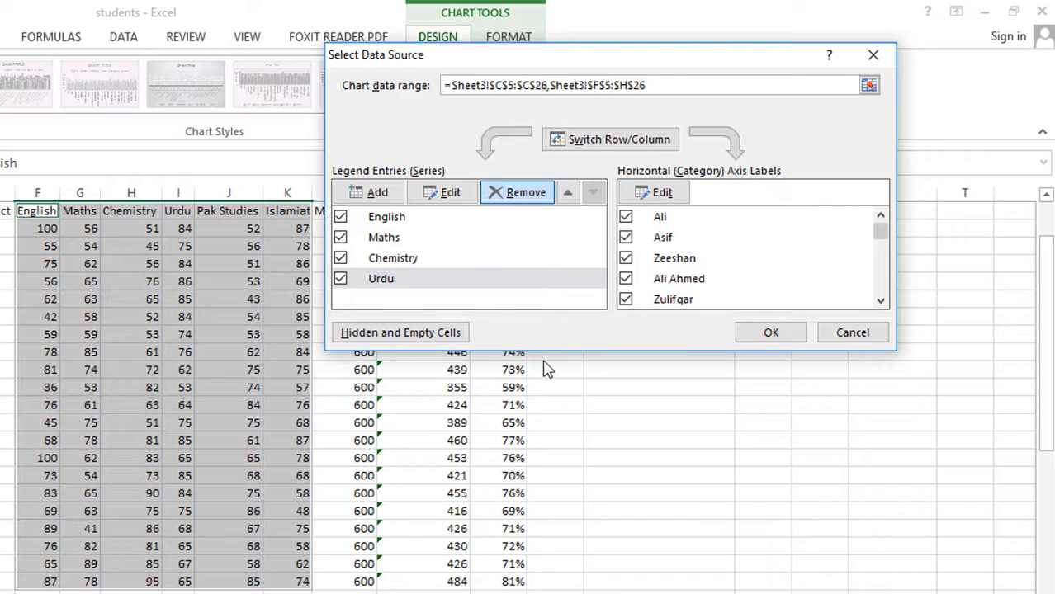
pyautogui.click(535, 205)
pyautogui.click(536, 205)
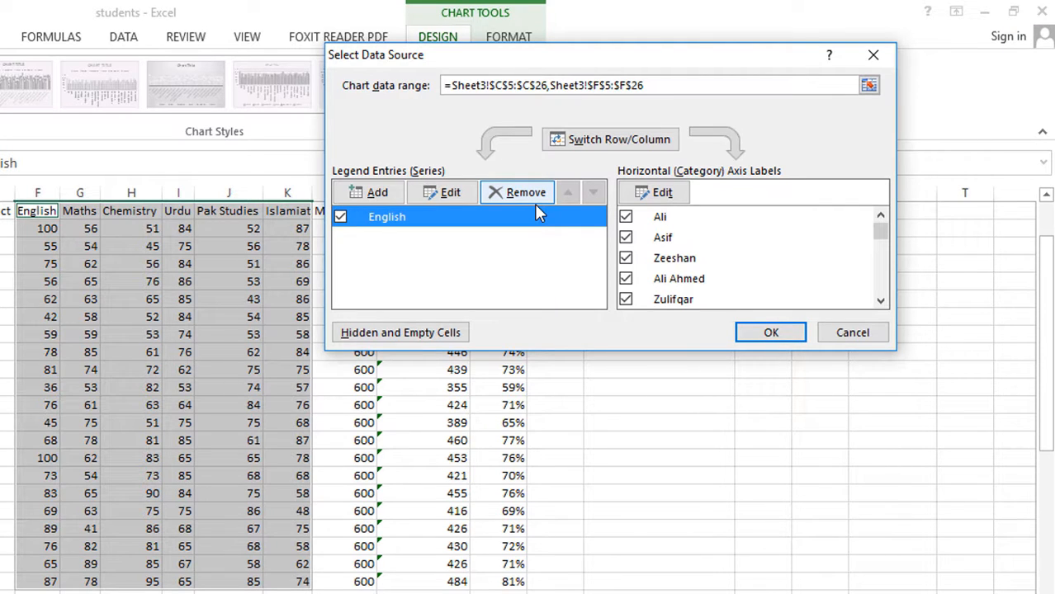
# Step: Edit the English series and set its name reference to the Obtained Marks header in Sheet3 cell M5
pyautogui.moveTo(418, 59); pyautogui.dragTo(436, 66)
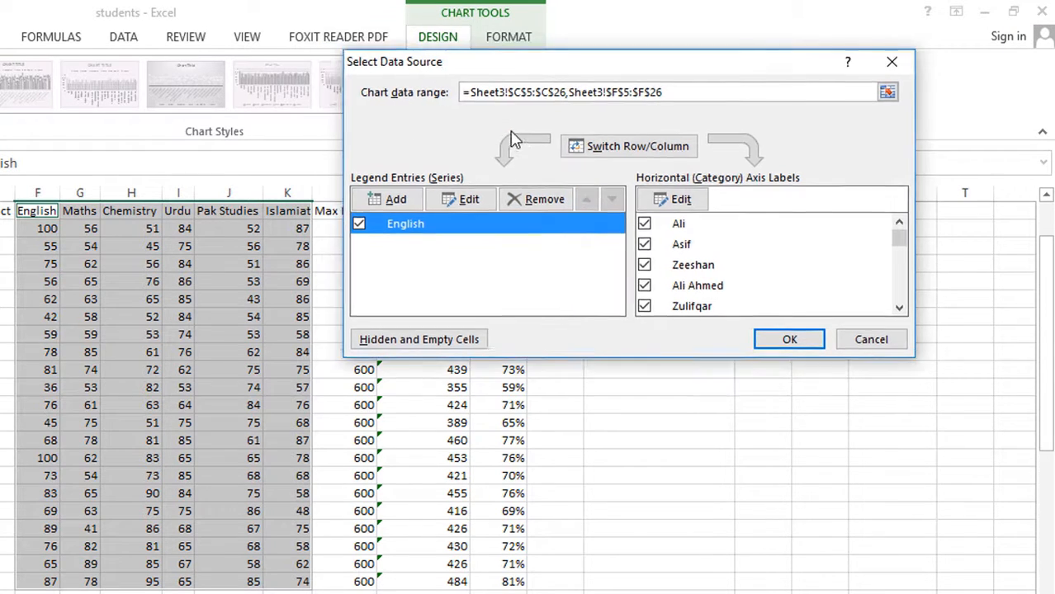
pyautogui.moveTo(511, 132); pyautogui.dragTo(513, 136)
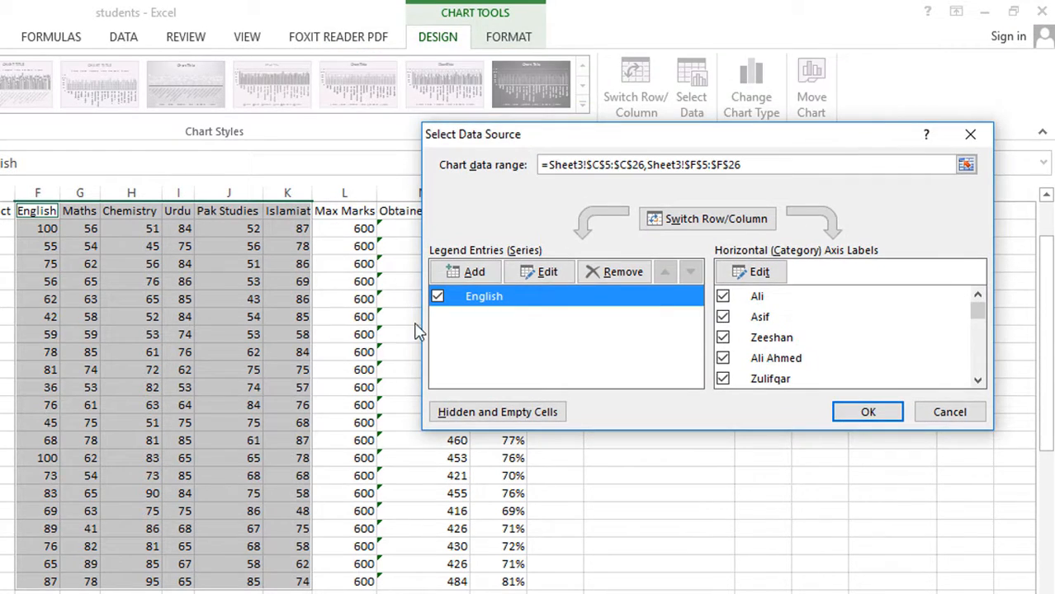
pyautogui.click(547, 273)
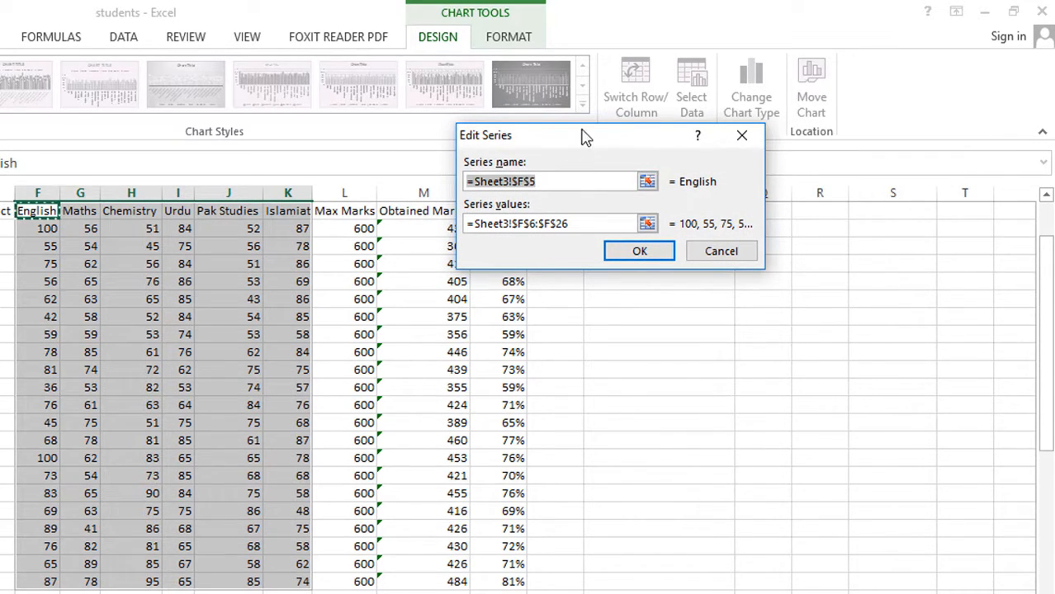
pyautogui.moveTo(584, 134); pyautogui.dragTo(699, 275)
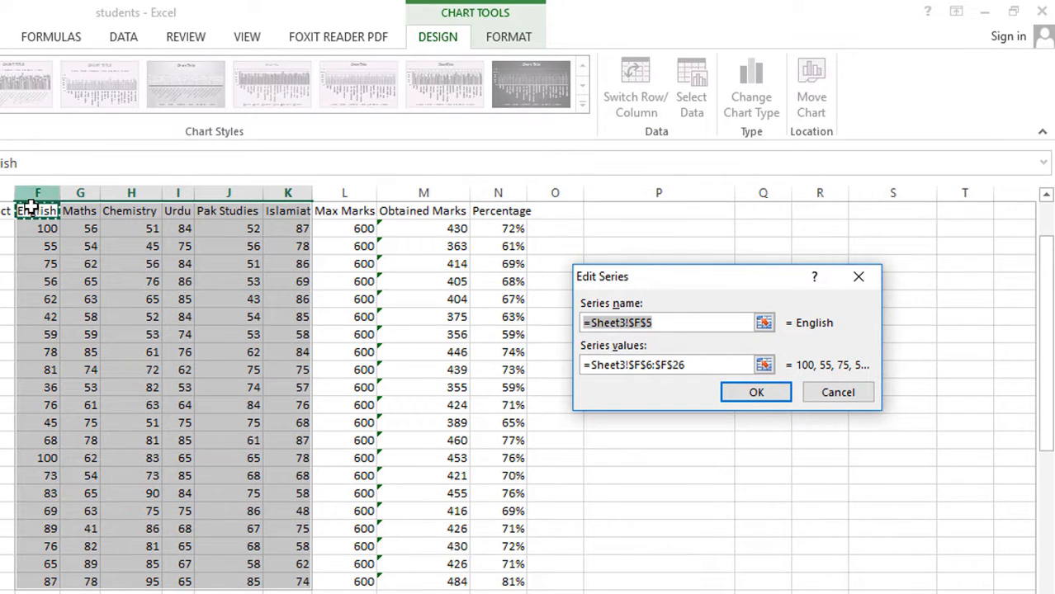
pyautogui.click(432, 213)
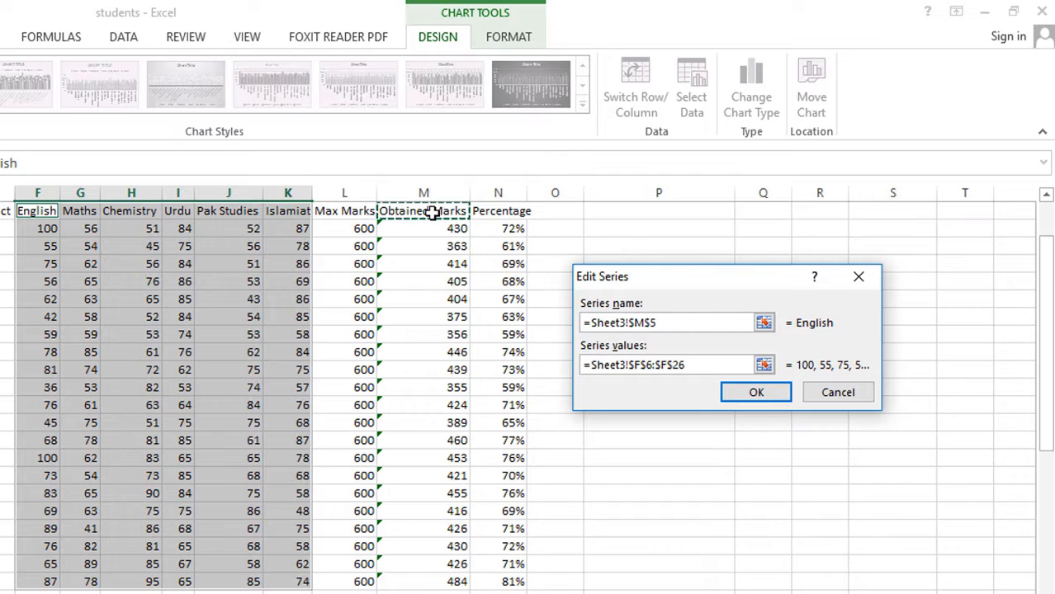
pyautogui.doubleClick(707, 322)
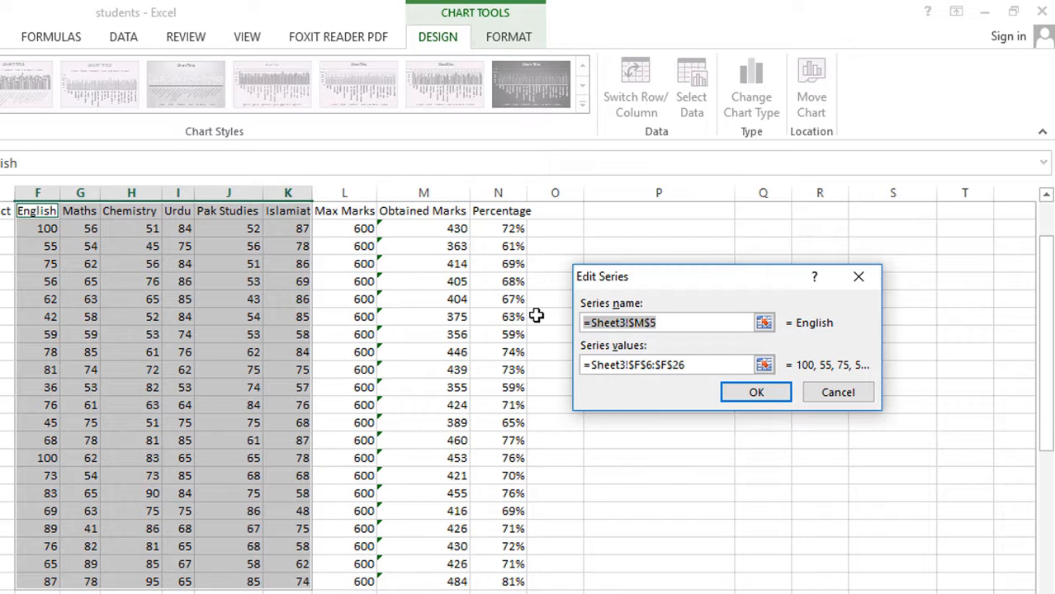
pyautogui.click(437, 217)
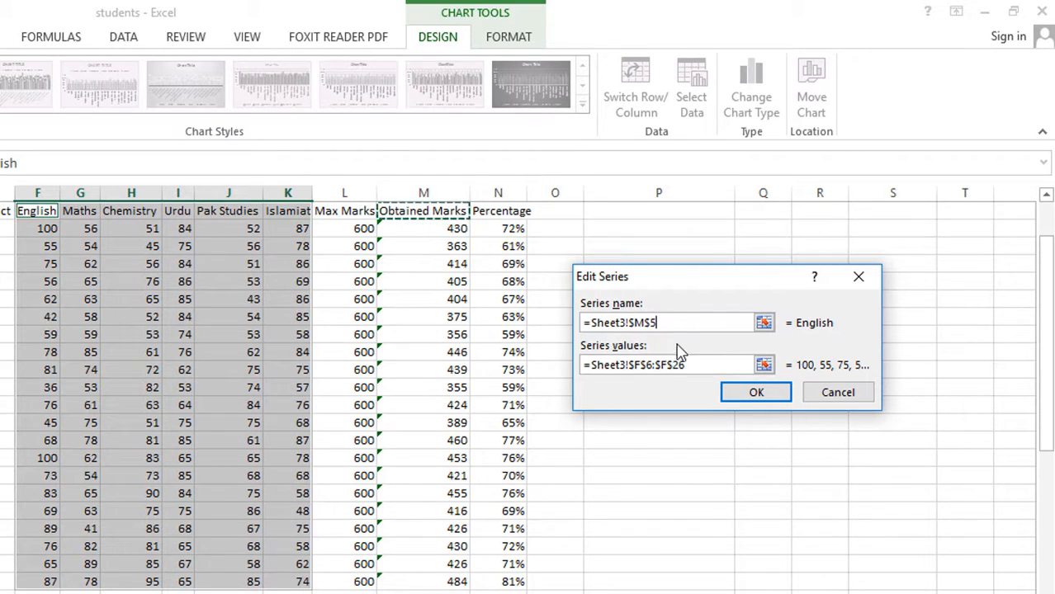
# Step: Set the series values to the Obtained Marks cells M6:M26 on Sheet3, apply the data source change, and review the chart
pyautogui.moveTo(708, 364); pyautogui.dragTo(577, 360)
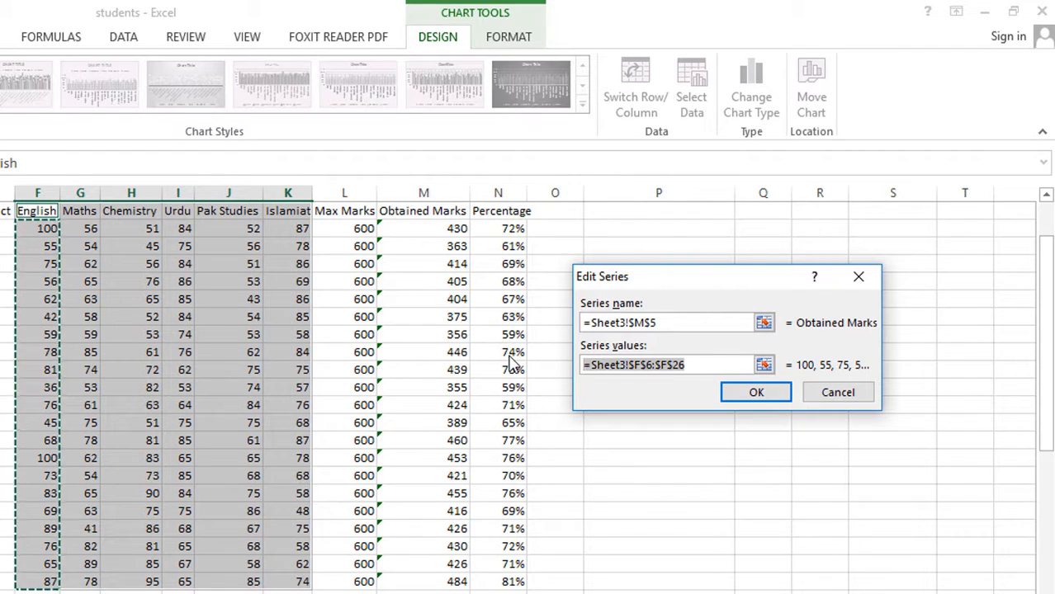
pyautogui.press('BackSpace')
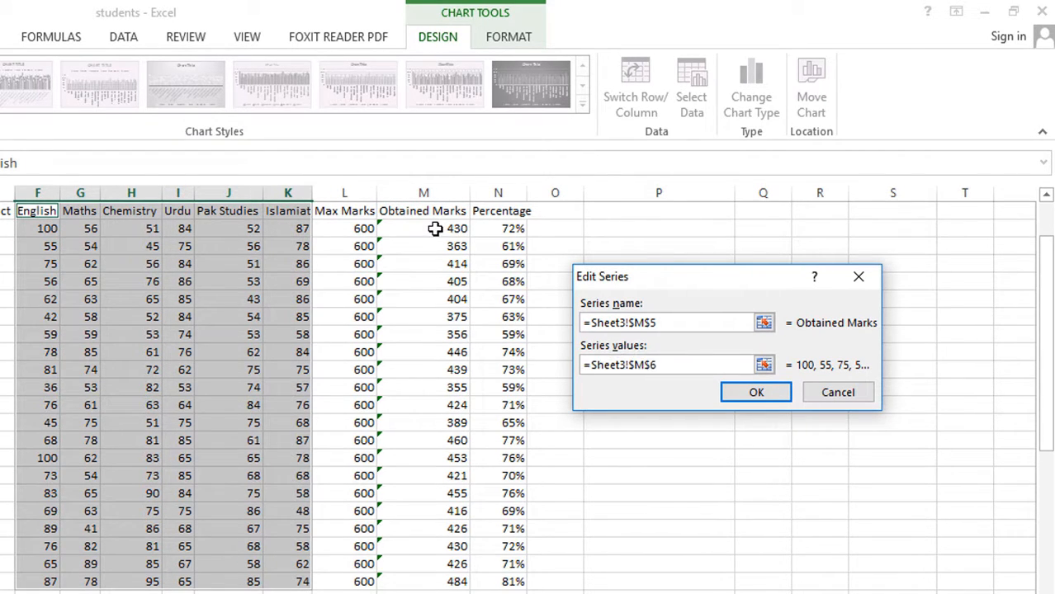
pyautogui.moveTo(434, 229); pyautogui.dragTo(417, 582)
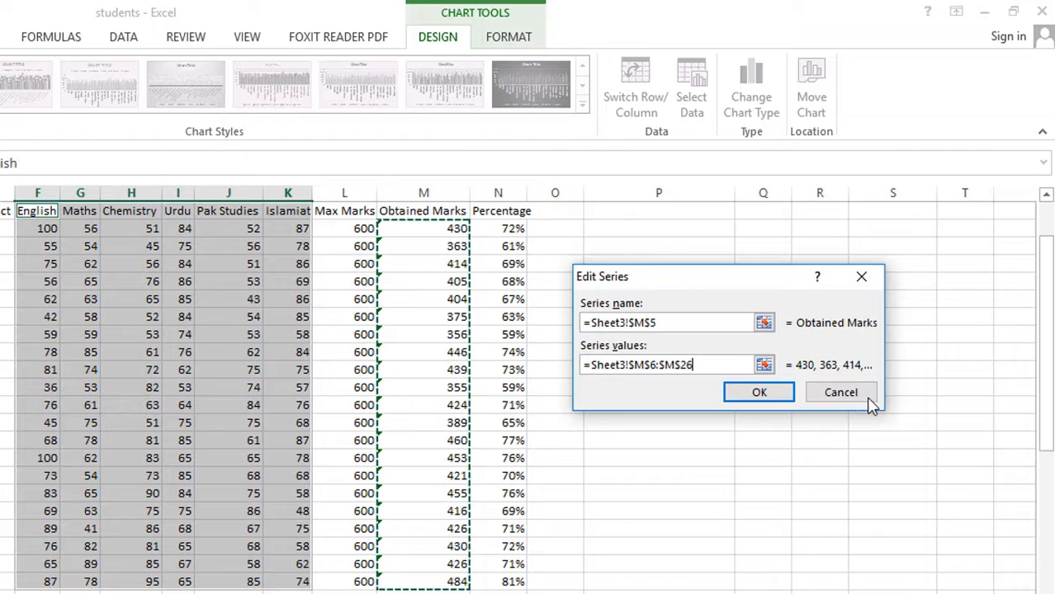
pyautogui.click(779, 396)
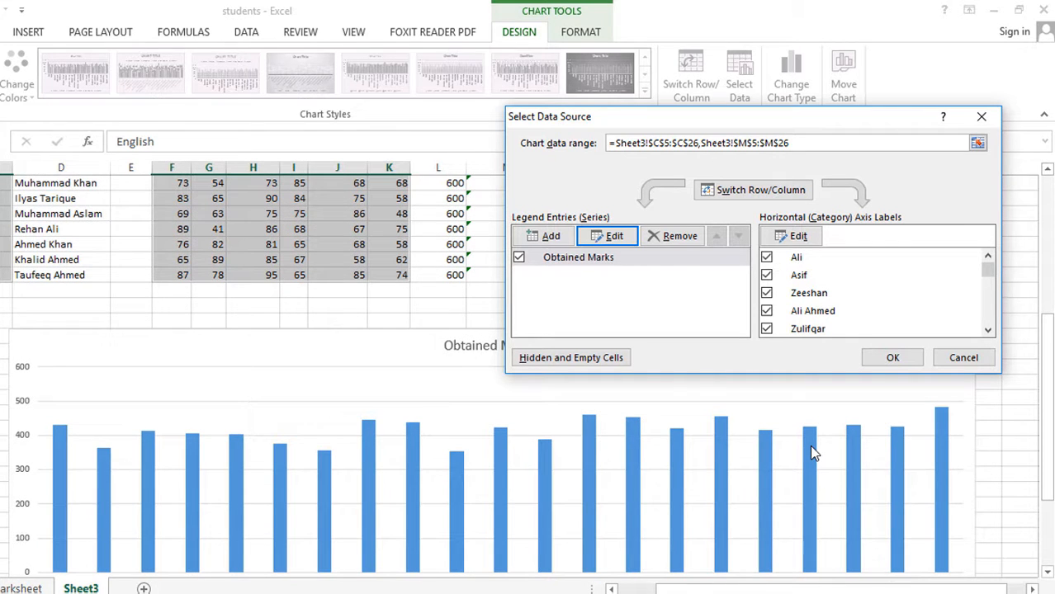
pyautogui.click(892, 357)
pyautogui.scroll(-3, 710, 404)
pyautogui.scroll(1, 248, 454)
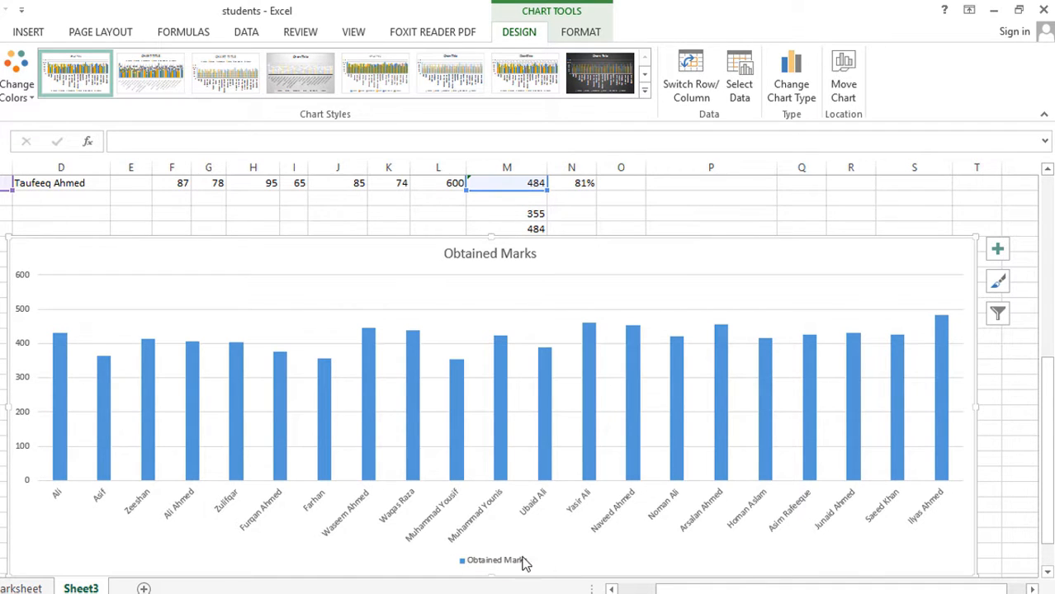
pyautogui.scroll(5, 866, 401)
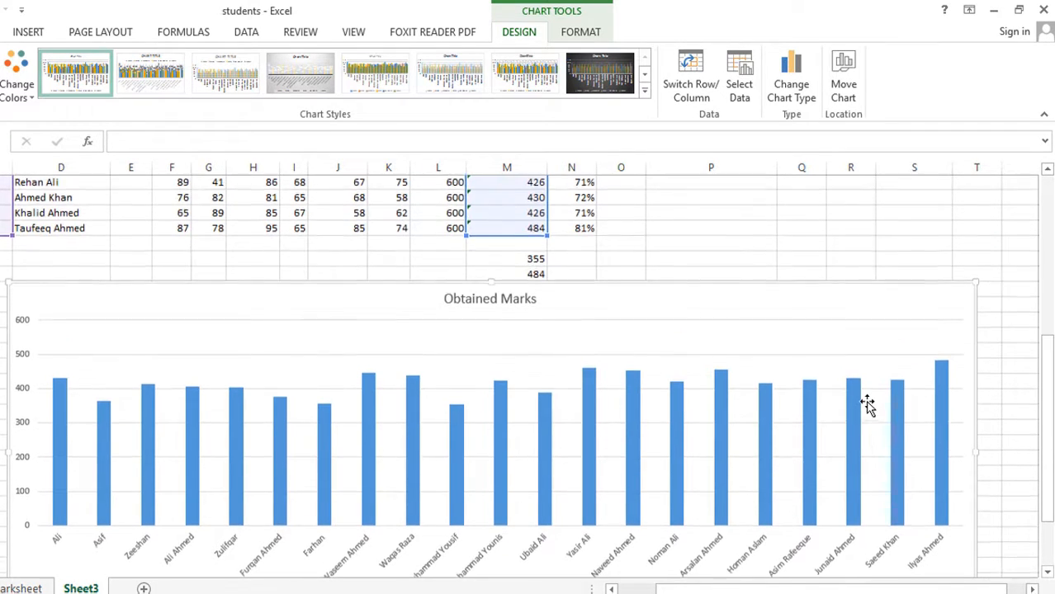
pyautogui.scroll(-5, 868, 402)
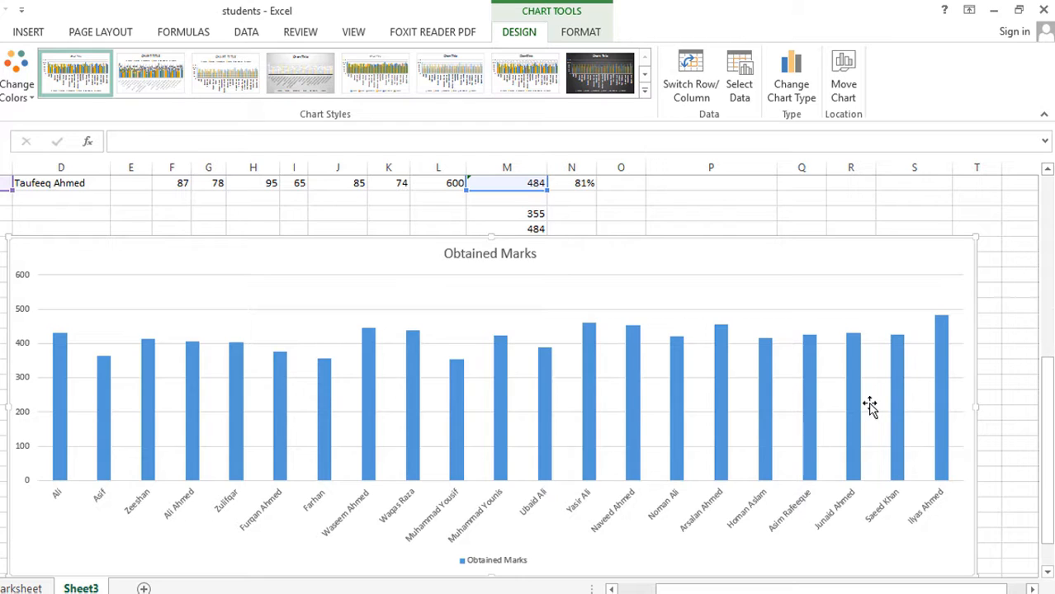
# Step: Edit the Obtained Marks series in the chart's data source and set its name reference to the Percentage header in Sheet3 cell N5
pyautogui.scroll(8, 868, 402)
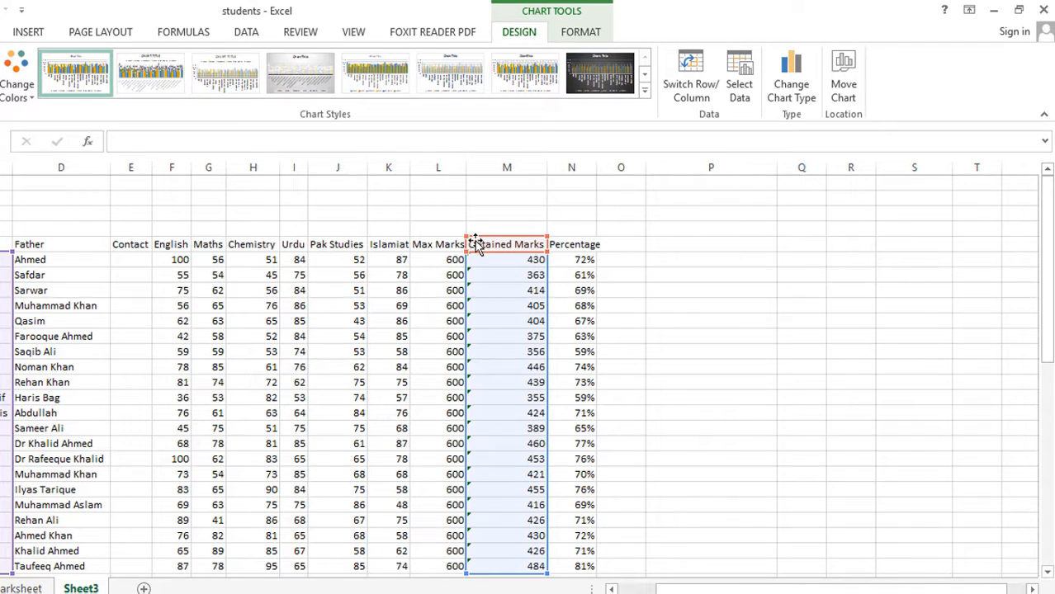
pyautogui.click(738, 97)
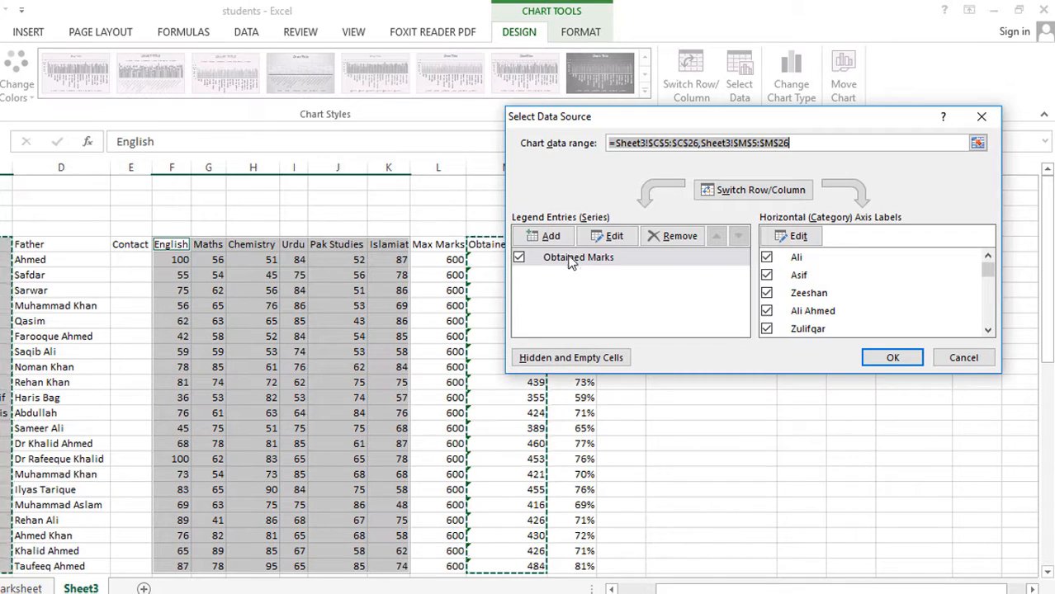
pyautogui.click(615, 236)
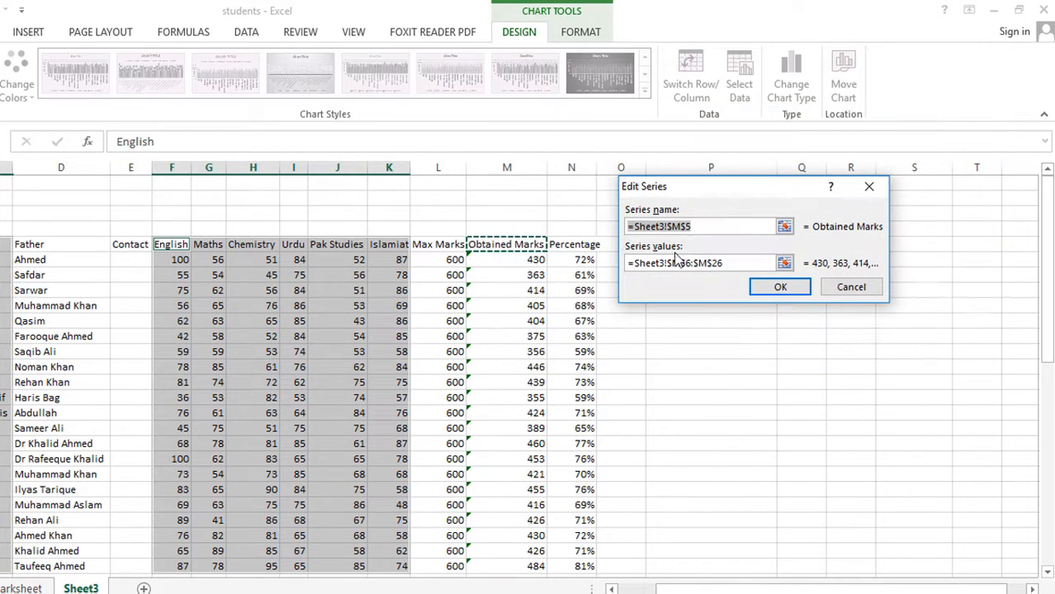
pyautogui.press('BackSpace')
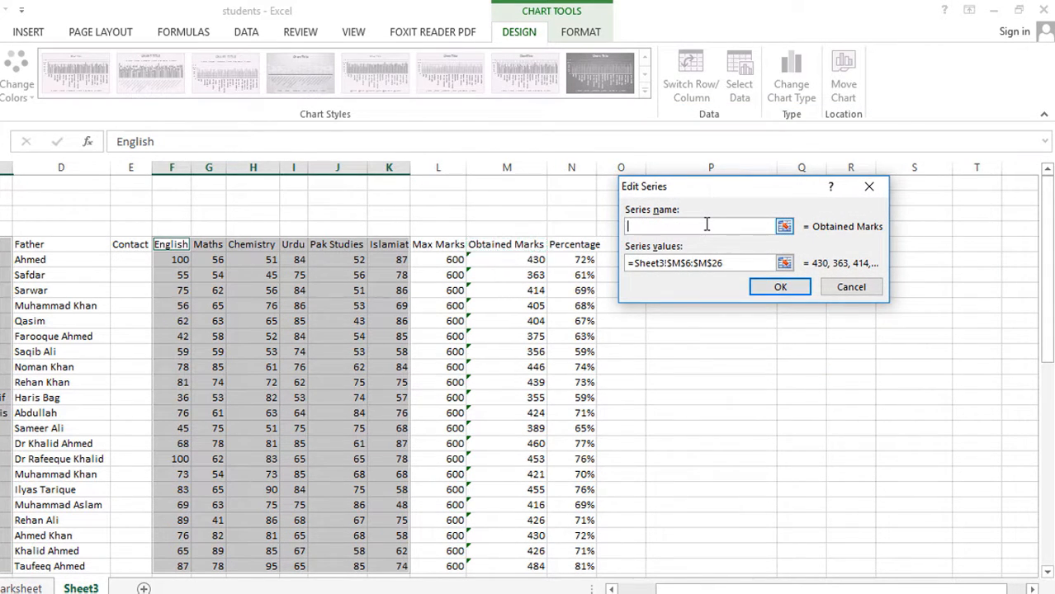
pyautogui.click(579, 246)
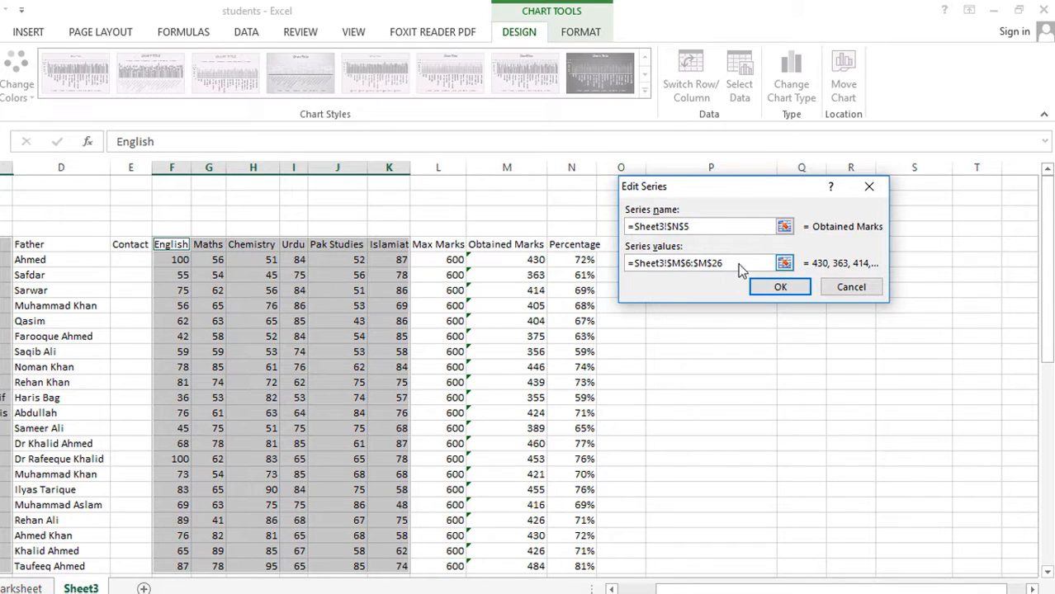
# Step: Set the series values to the Percentage cells N6:N26 on Sheet3, apply the data source change, and review the chart
pyautogui.moveTo(740, 270); pyautogui.dragTo(483, 263)
pyautogui.press('BackSpace')
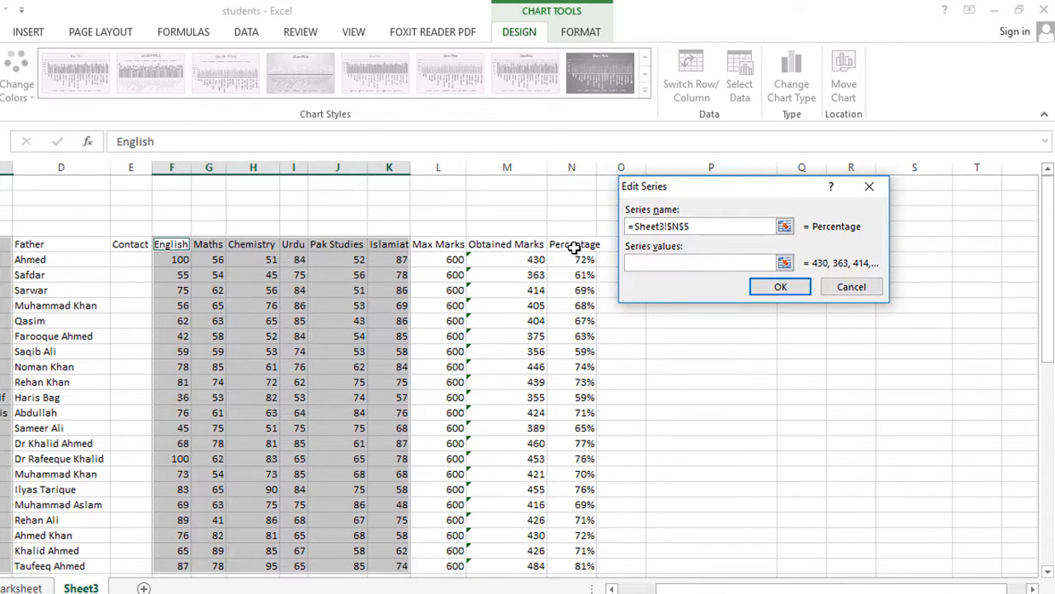
pyautogui.moveTo(574, 263); pyautogui.dragTo(583, 502)
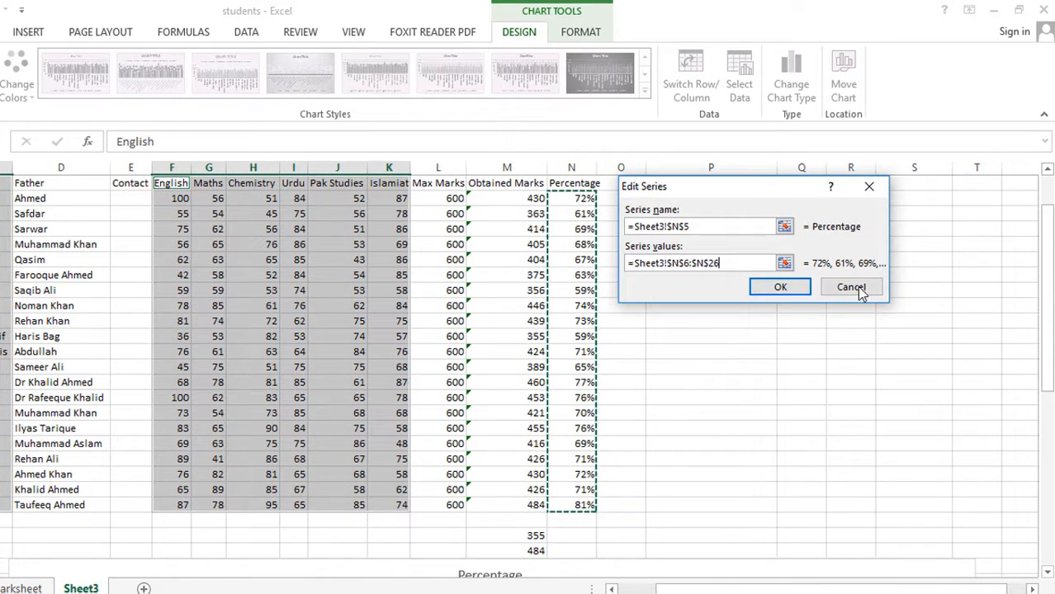
pyautogui.click(799, 290)
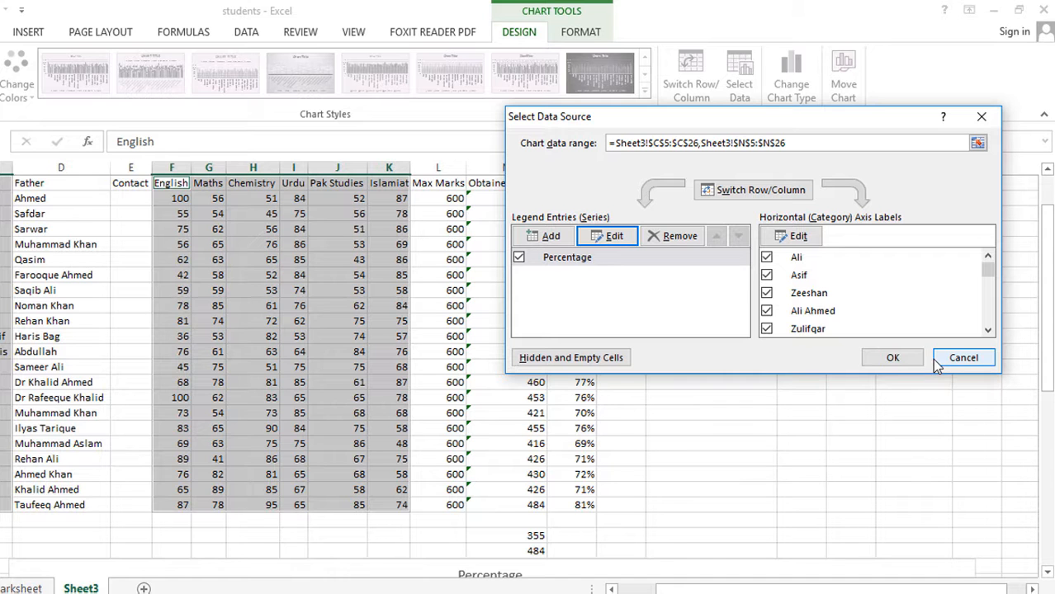
pyautogui.click(895, 358)
pyautogui.scroll(-6, 712, 386)
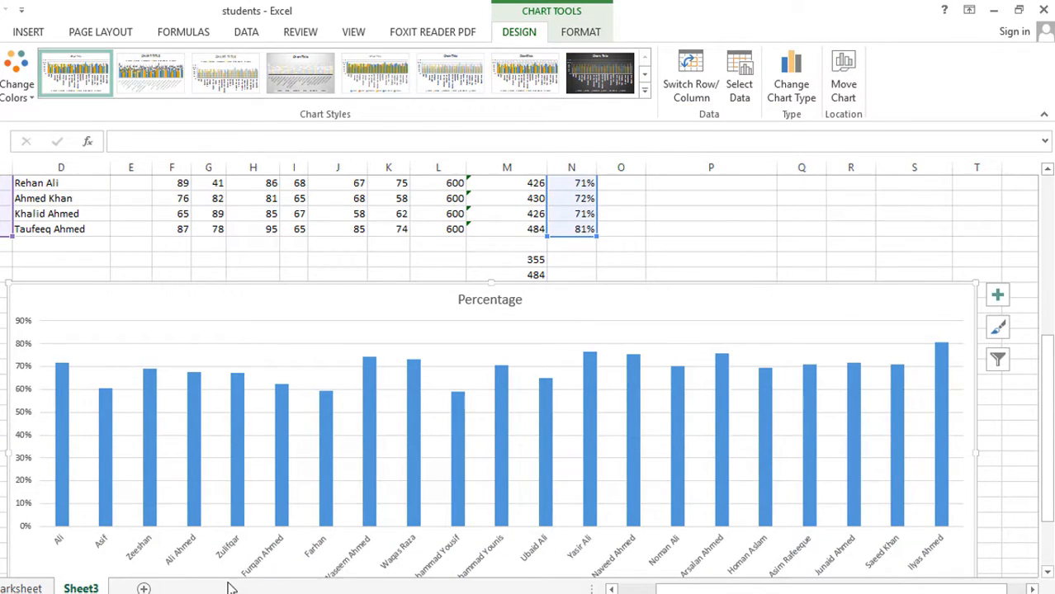
pyautogui.scroll(-1, 125, 502)
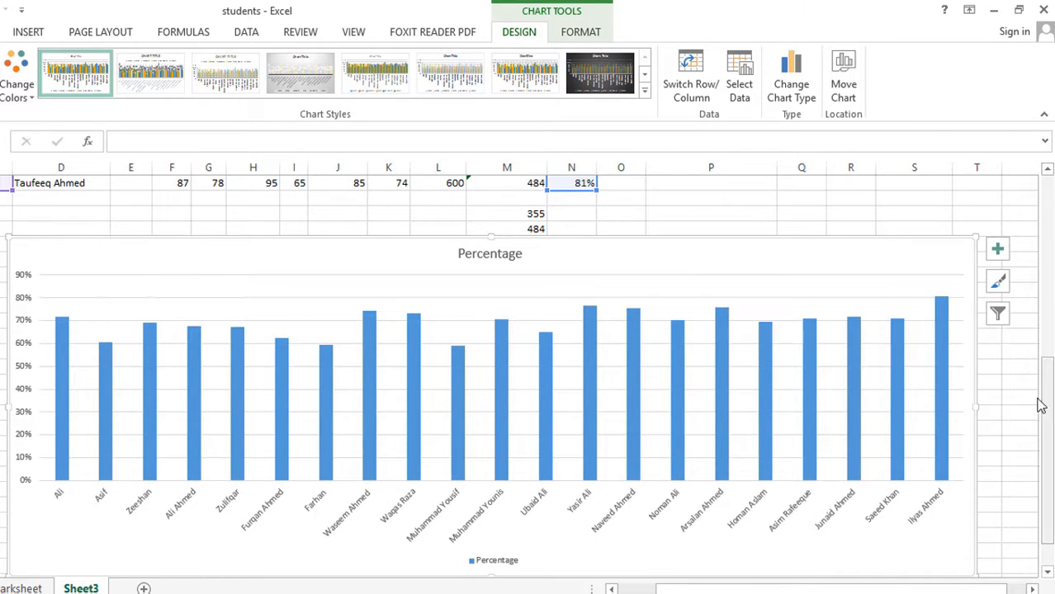
pyautogui.scroll(4, 867, 347)
pyautogui.scroll(-1, 866, 407)
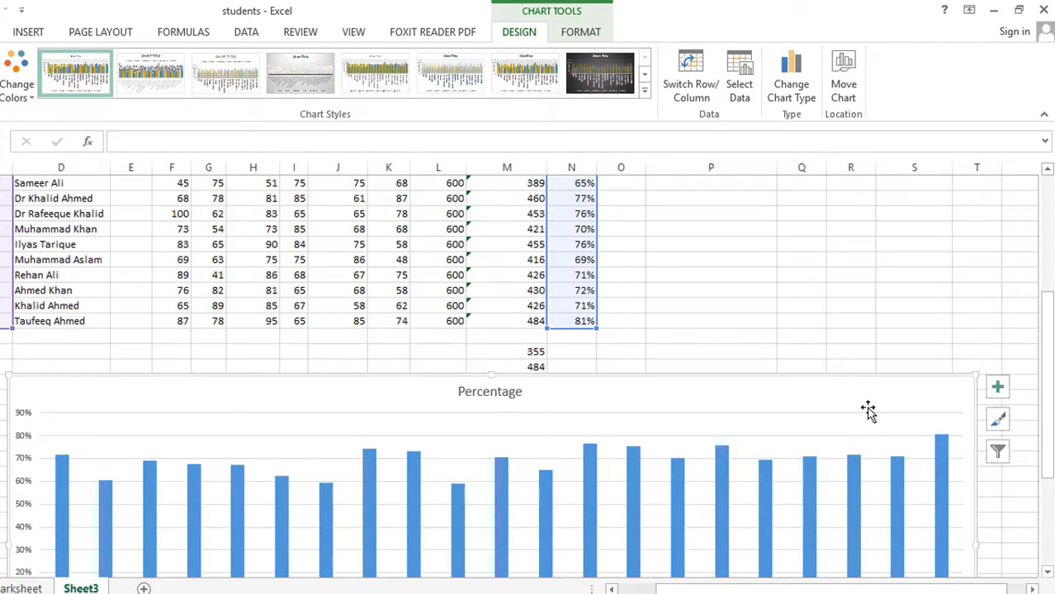